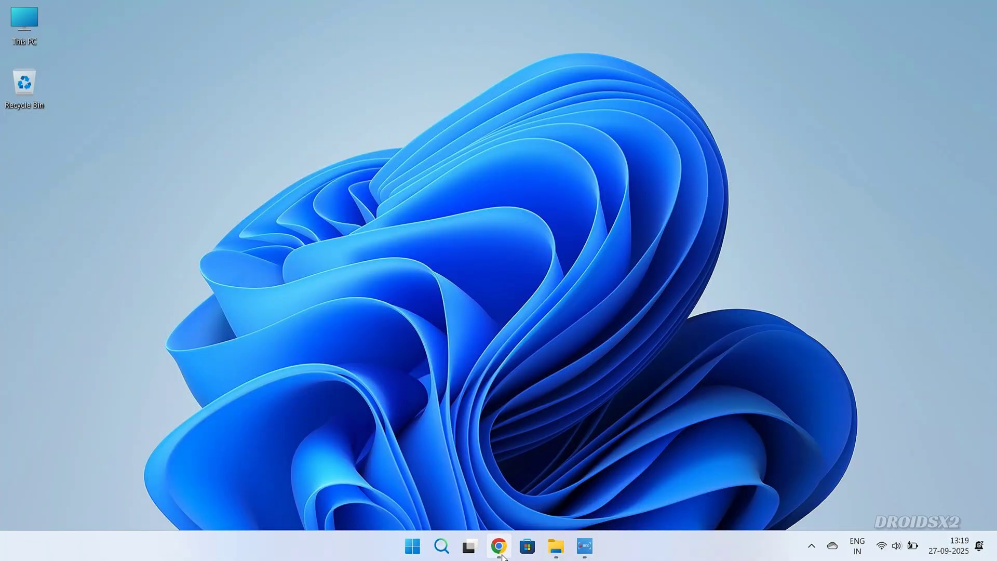
# Switch to Chrome and open the PPSSPP website at ppsspp.org
pyautogui.moveTo(498, 547)
pyautogui.click(498, 467)
pyautogui.click(263, 39)
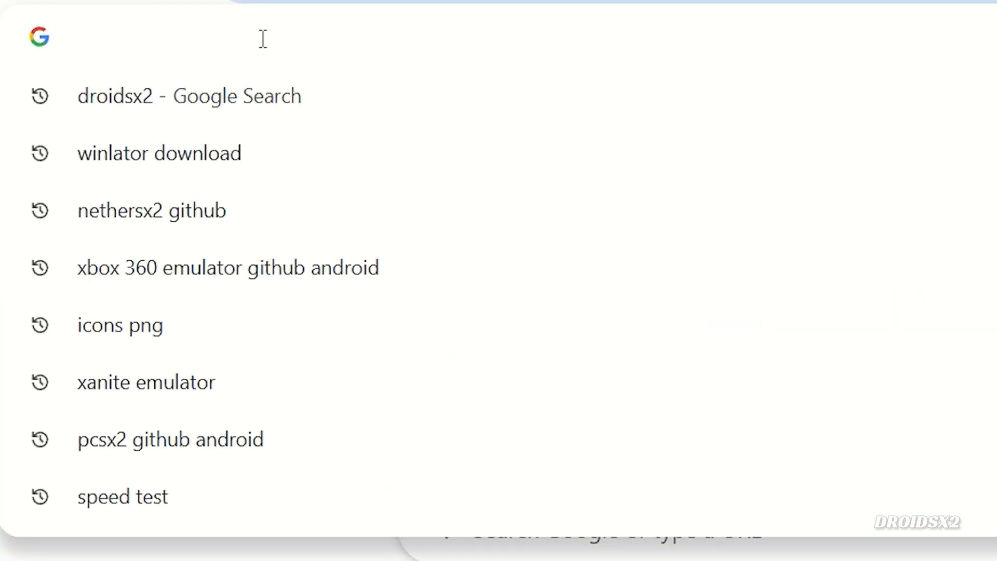
pyautogui.write('ppsspp.org')
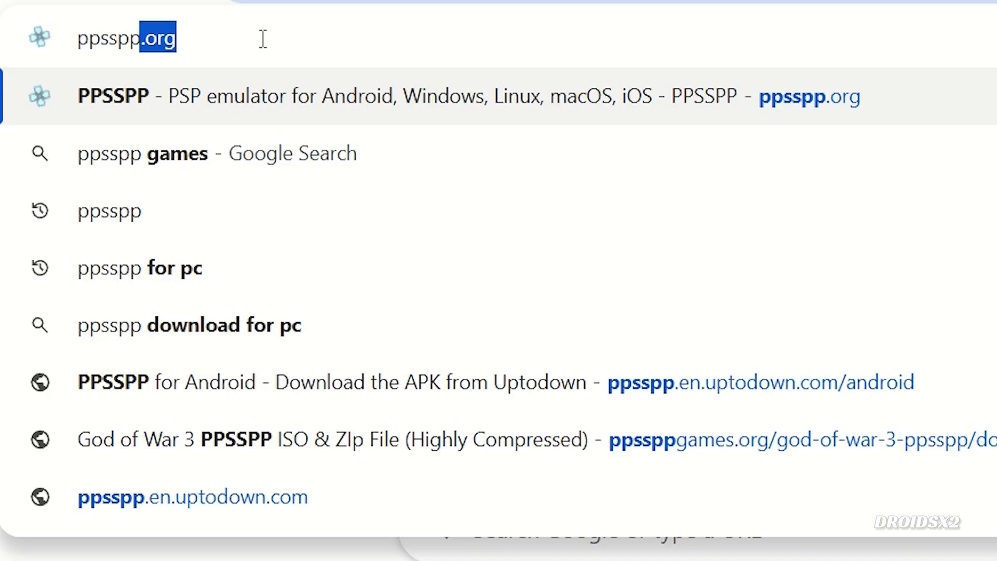
pyautogui.press('Return')
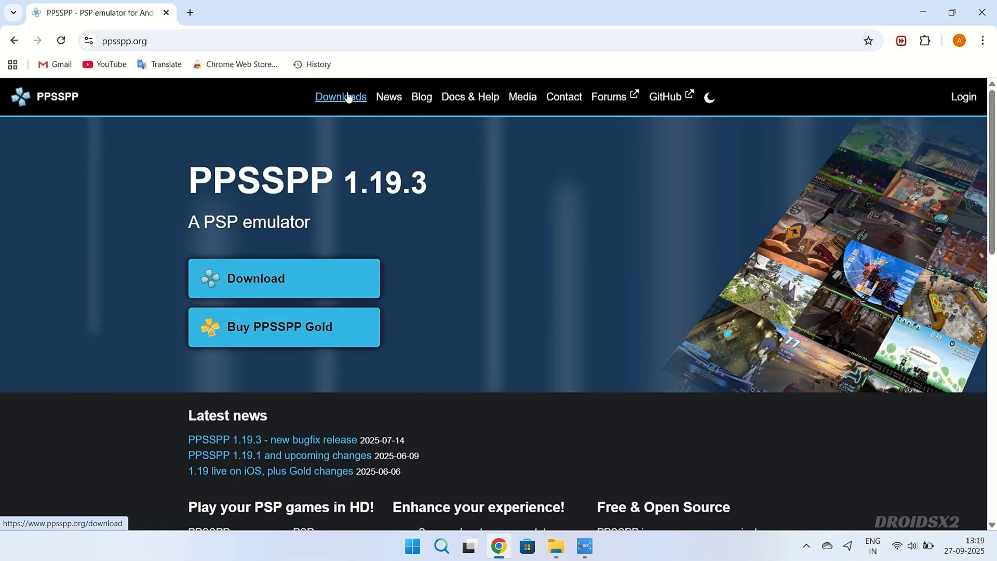
# Download the Windows PPSSPP installer from the site's downloads page and show the downloaded file in its folder
pyautogui.click(344, 102)
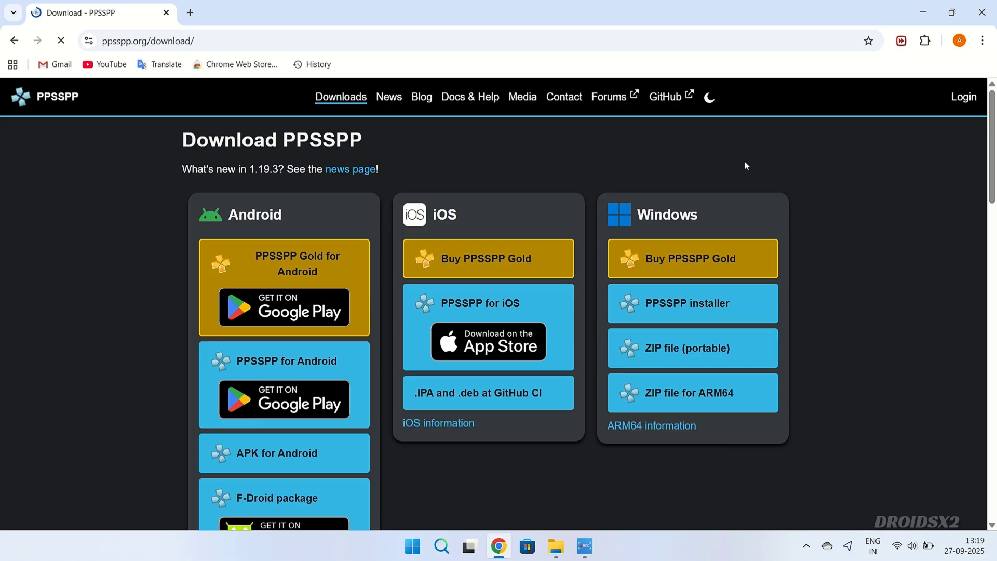
pyautogui.click(676, 304)
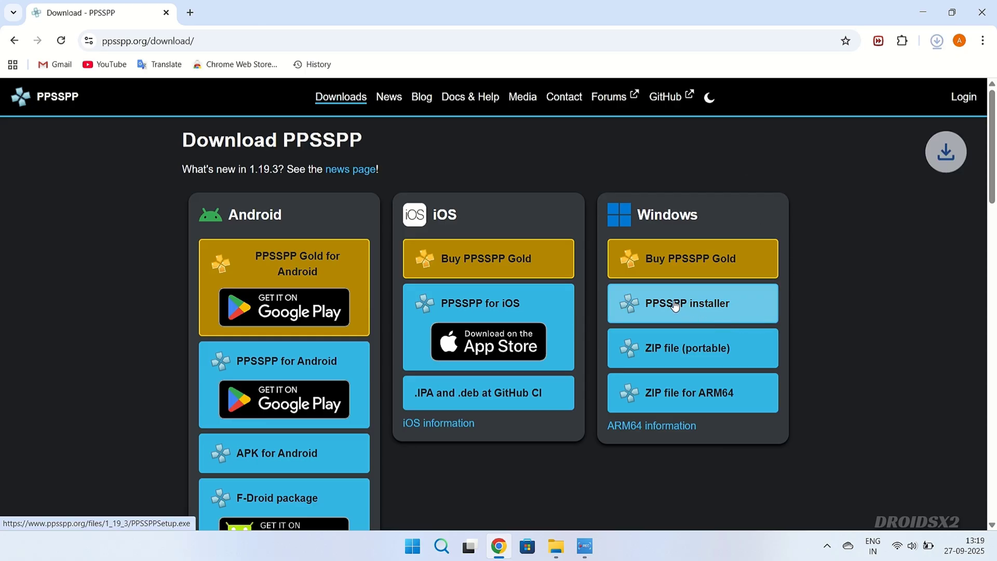
pyautogui.click(905, 71)
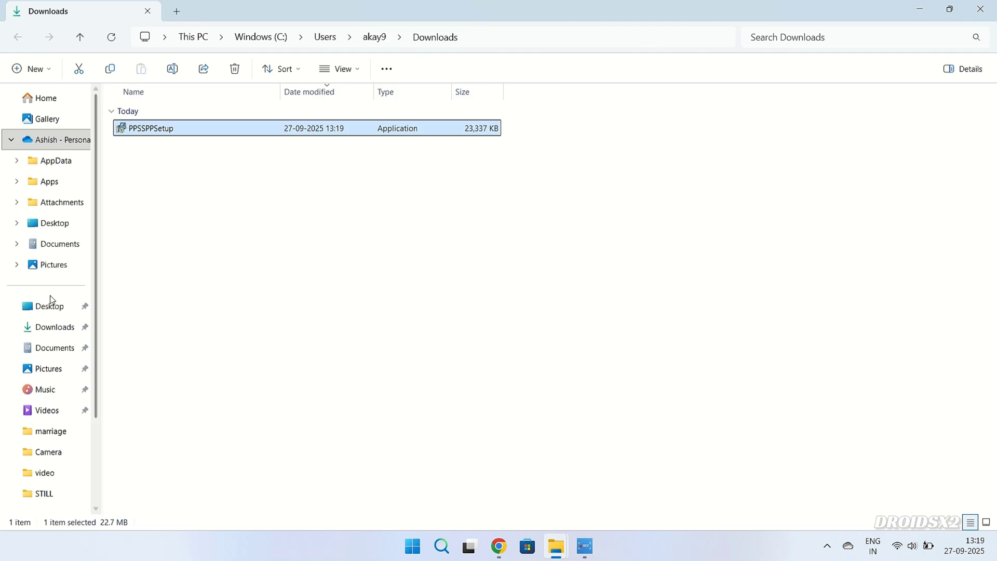
# Run PPSSPPSetup from the Downloads folder and install PPSSPP into C:\Program Files\PPSSPP, finishing the setup wizard
pyautogui.click(49, 327)
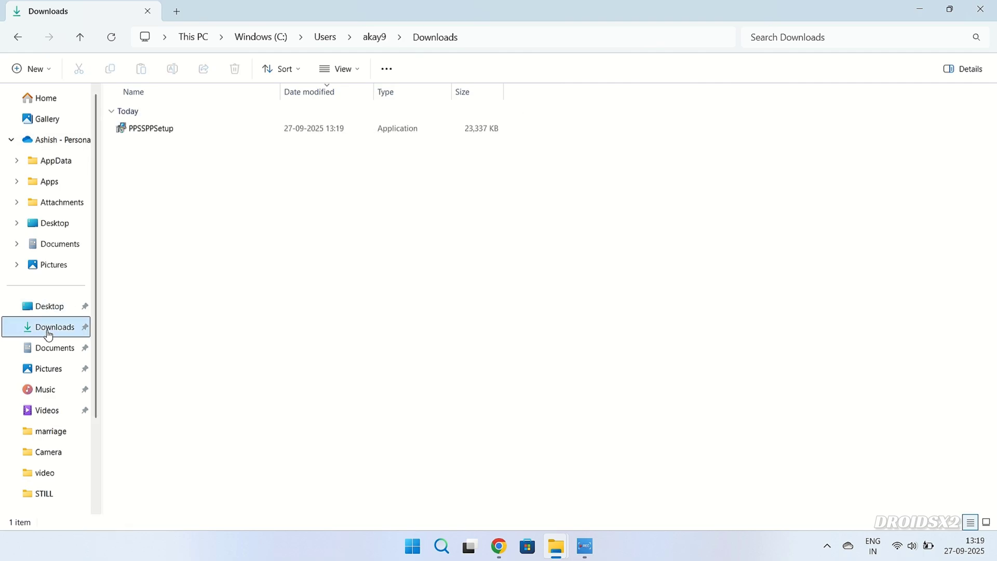
pyautogui.doubleClick(172, 134)
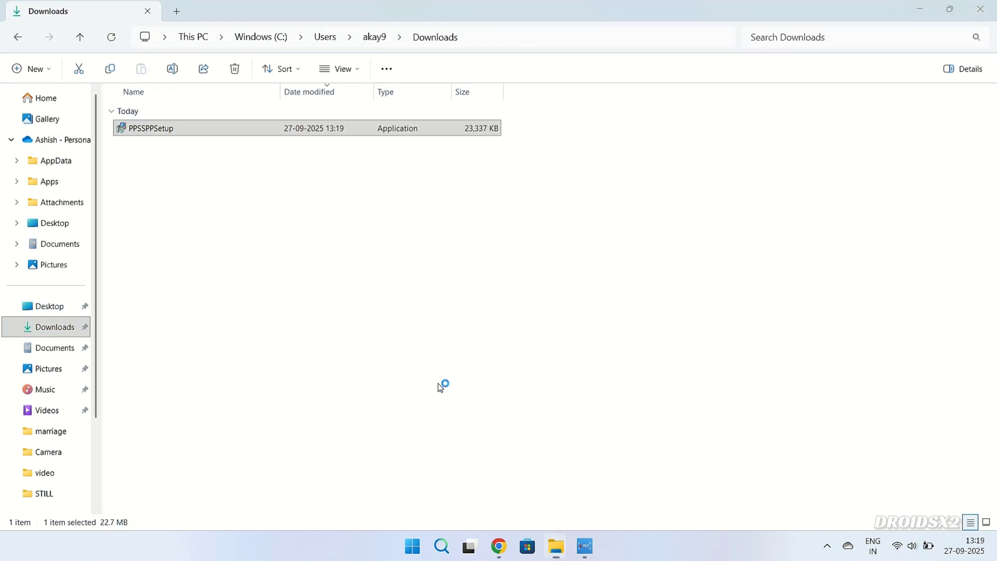
pyautogui.click(522, 301)
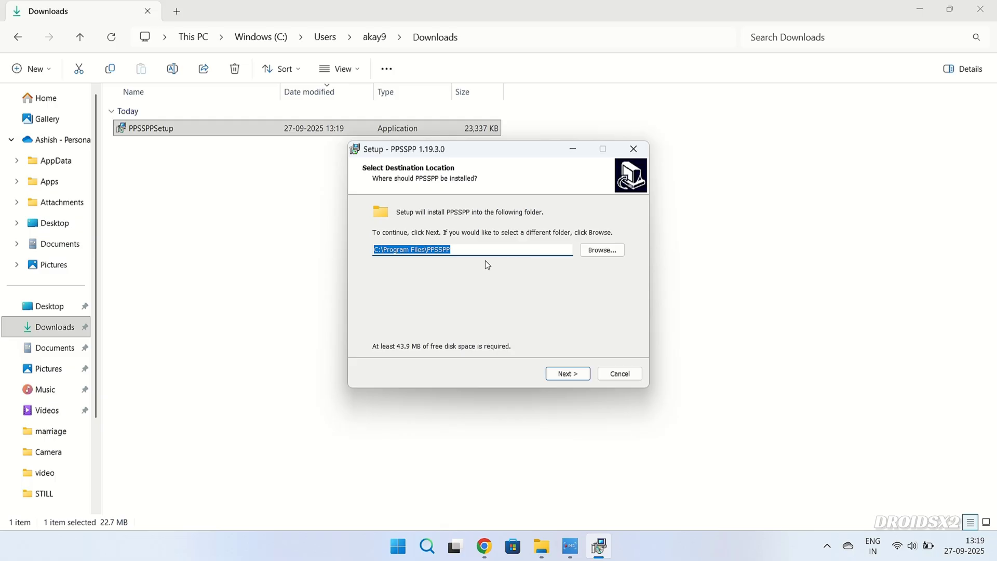
pyautogui.click(568, 373)
pyautogui.click(569, 373)
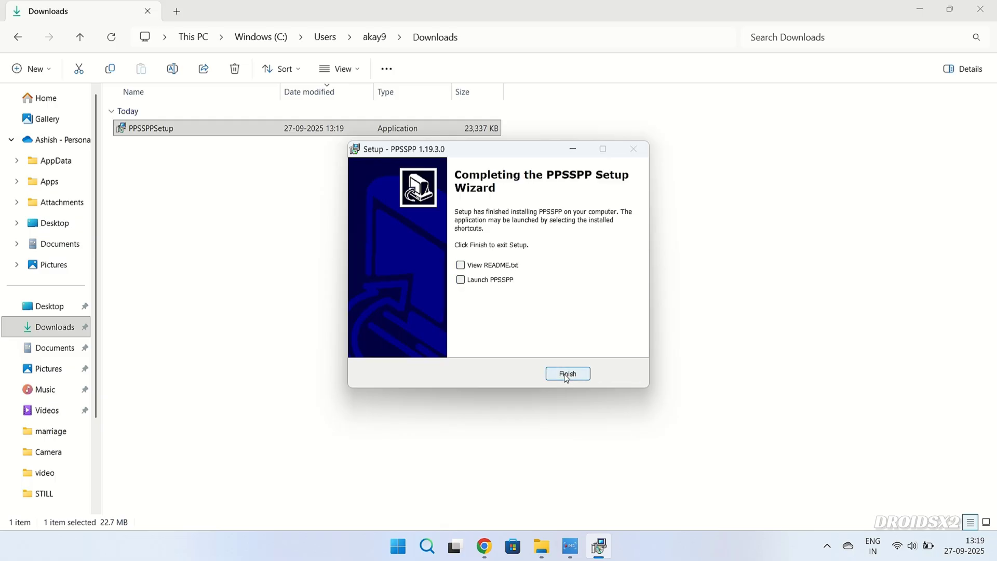
pyautogui.click(566, 374)
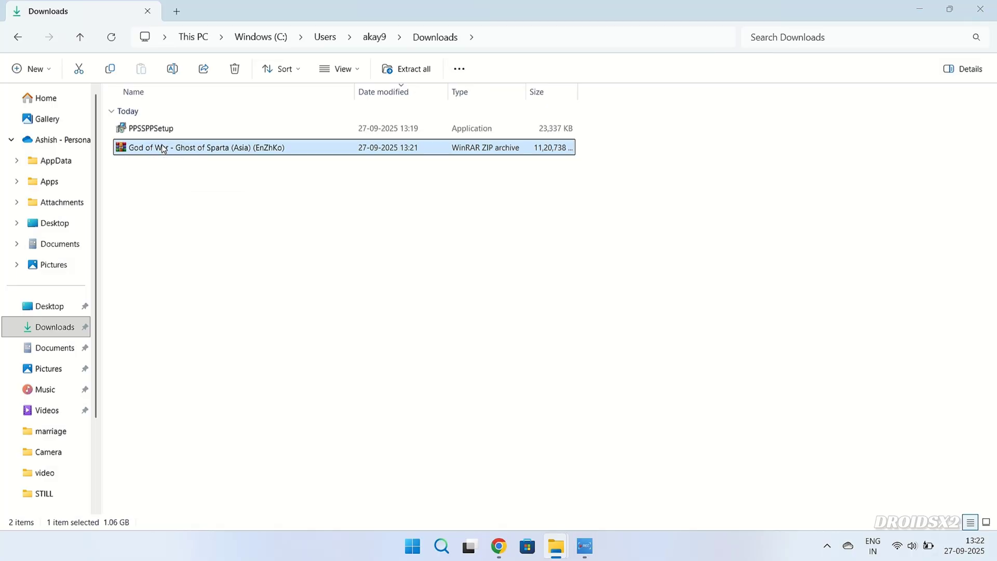
# Extract the ISO from the God of War - Ghost of Sparta ZIP archive to the Desktop and minimize the open windows
pyautogui.doubleClick(164, 149)
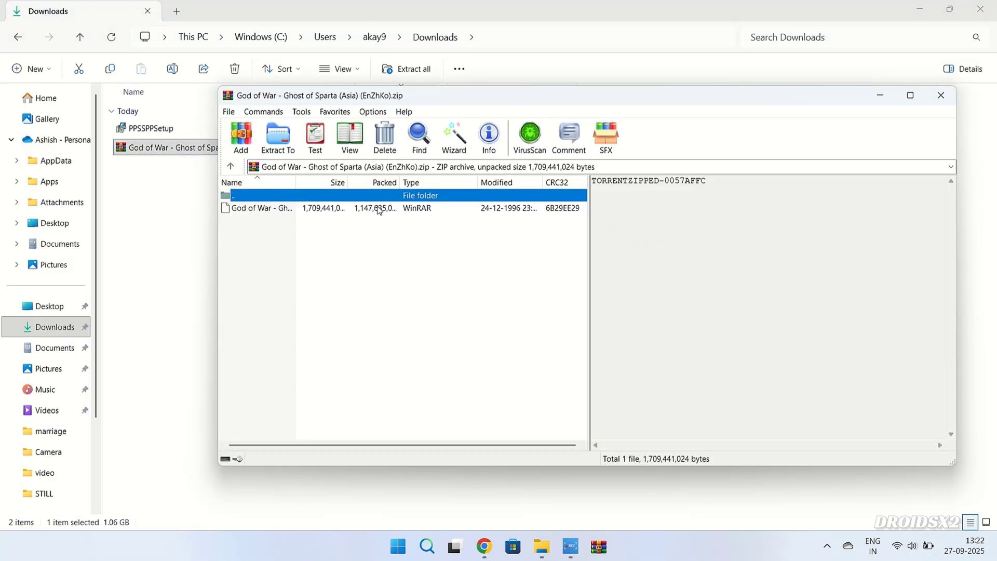
pyautogui.click(285, 208)
pyautogui.click(278, 138)
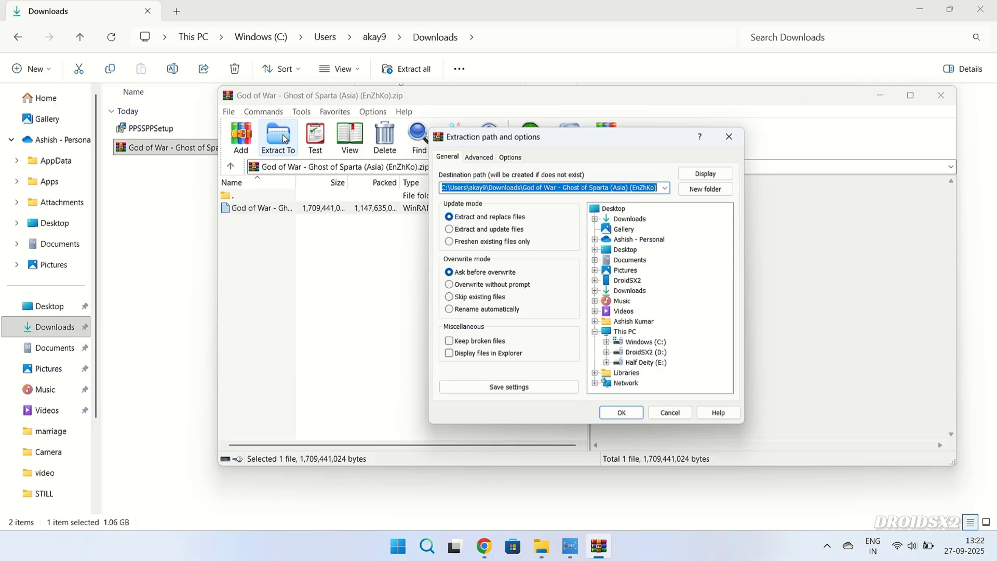
pyautogui.click(628, 250)
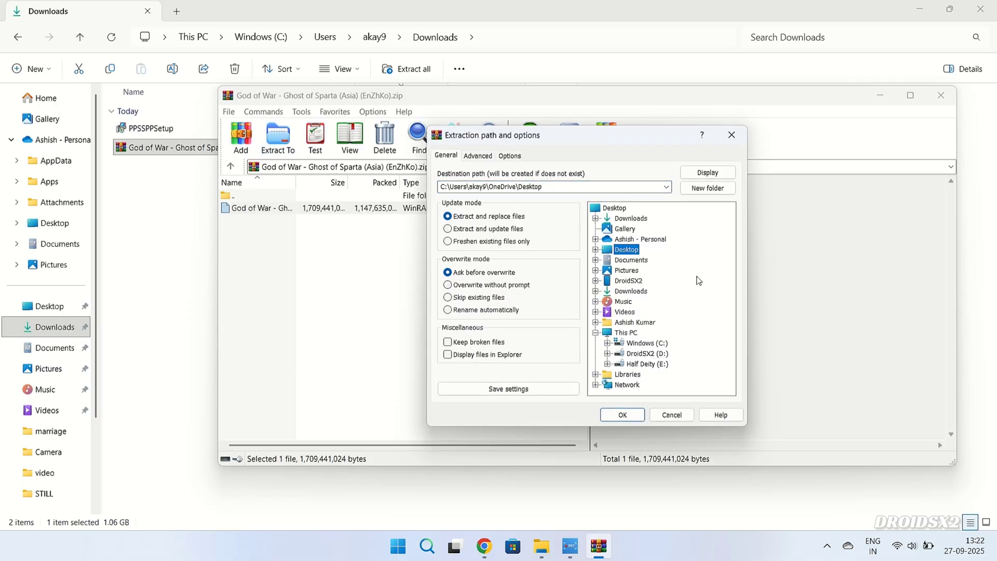
pyautogui.click(622, 415)
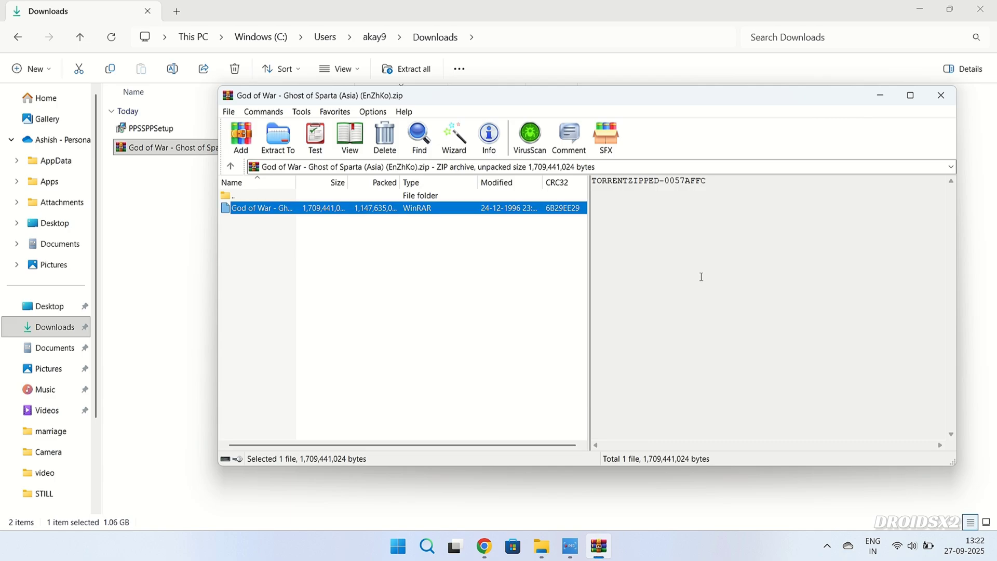
pyautogui.click(878, 97)
pyautogui.click(919, 8)
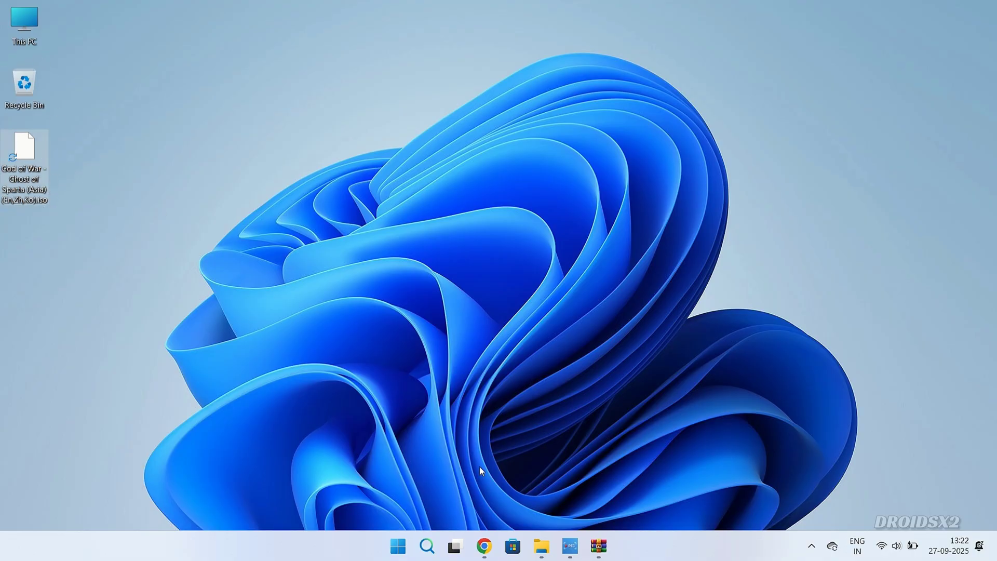
# Create a new folder named PSP GAMES on the DroidSX2 (D:) drive in File Explorer
pyautogui.moveTo(540, 549)
pyautogui.click(499, 483)
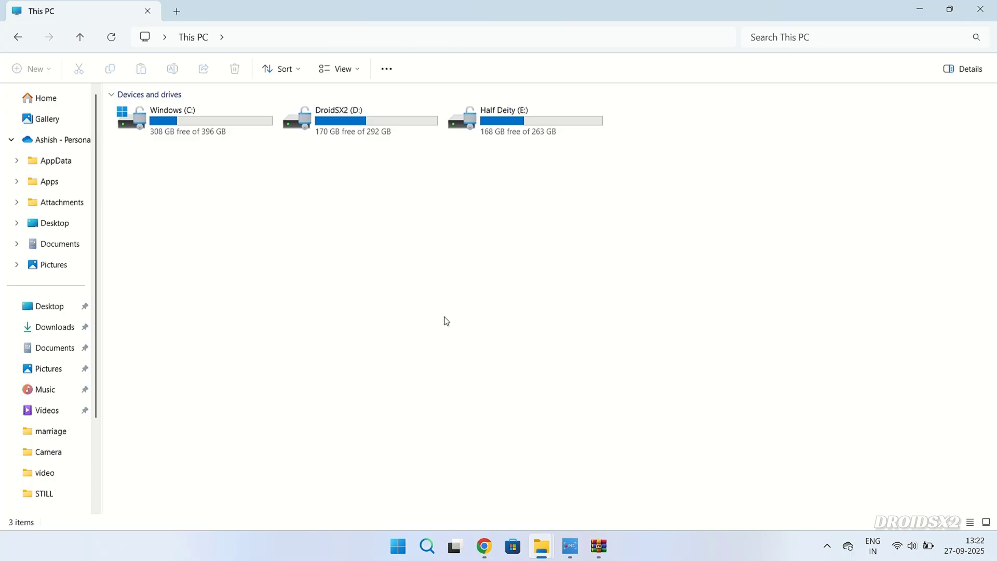
pyautogui.doubleClick(340, 125)
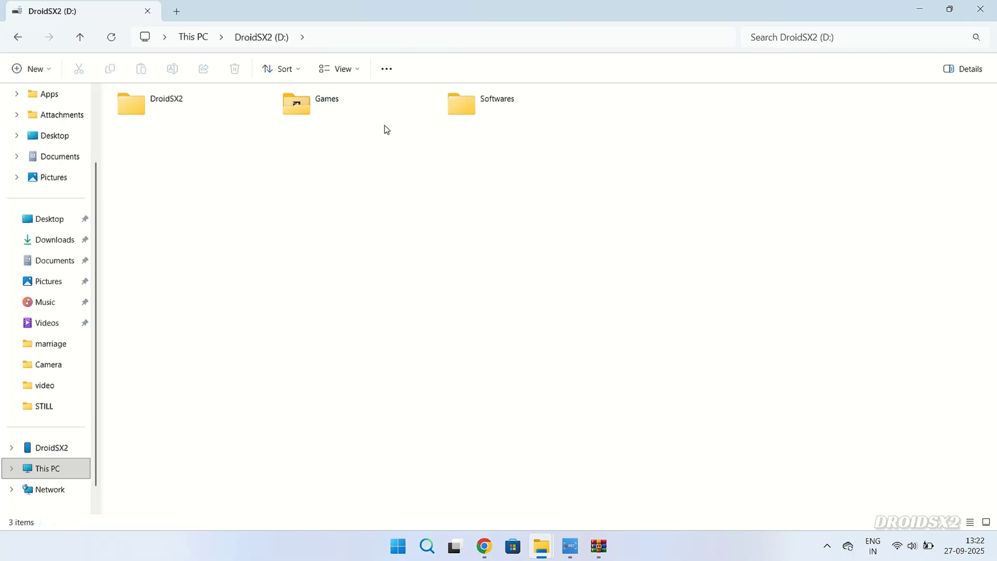
pyautogui.rightClick(331, 210)
pyautogui.moveTo(379, 289)
pyautogui.click(594, 293)
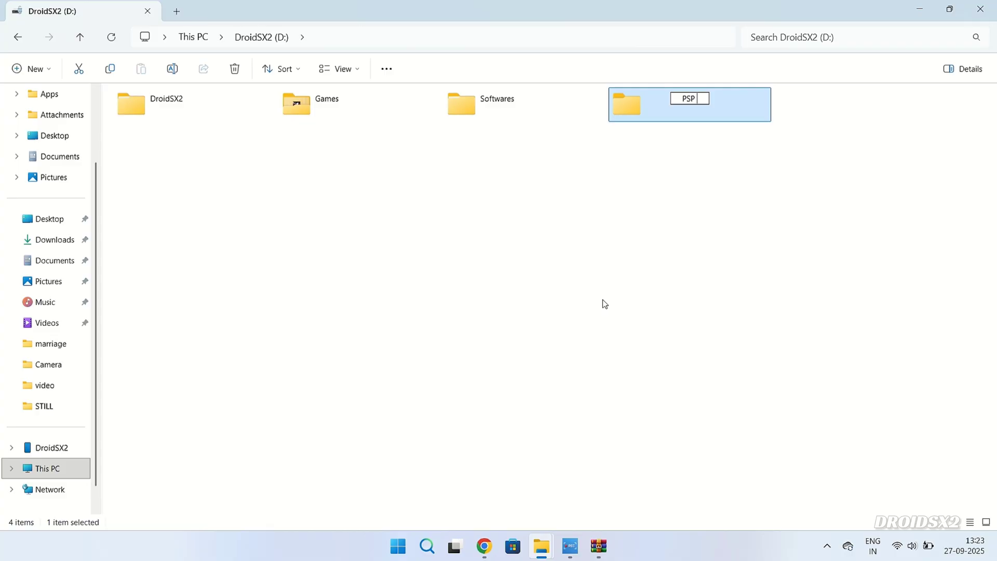
pyautogui.click(605, 304)
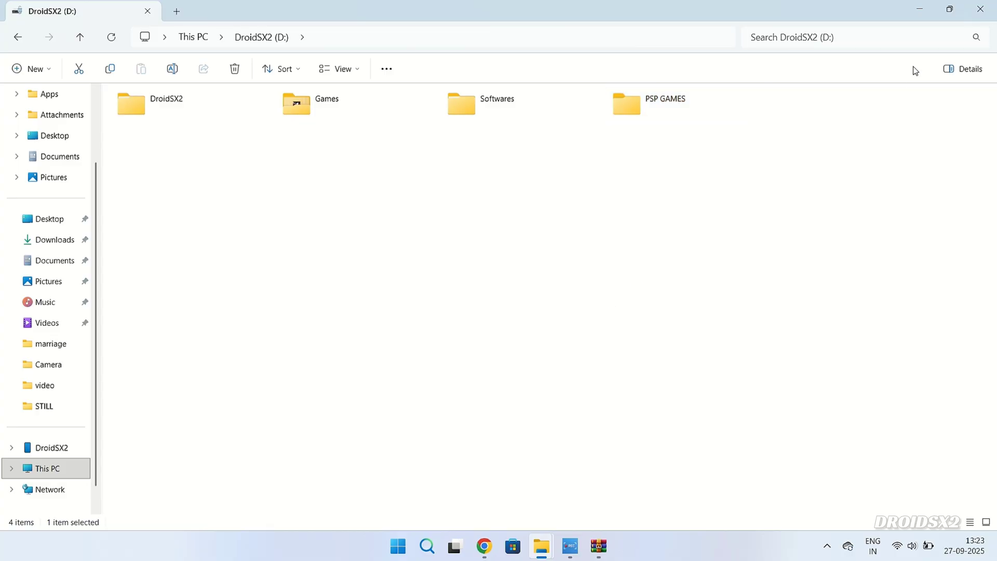
# Move the God of War - Ghost of Sparta ISO from the desktop into the PSP GAMES folder and check it there
pyautogui.click(954, 15)
pyautogui.moveTo(799, 173); pyautogui.dragTo(646, 39)
pyautogui.click(572, 245)
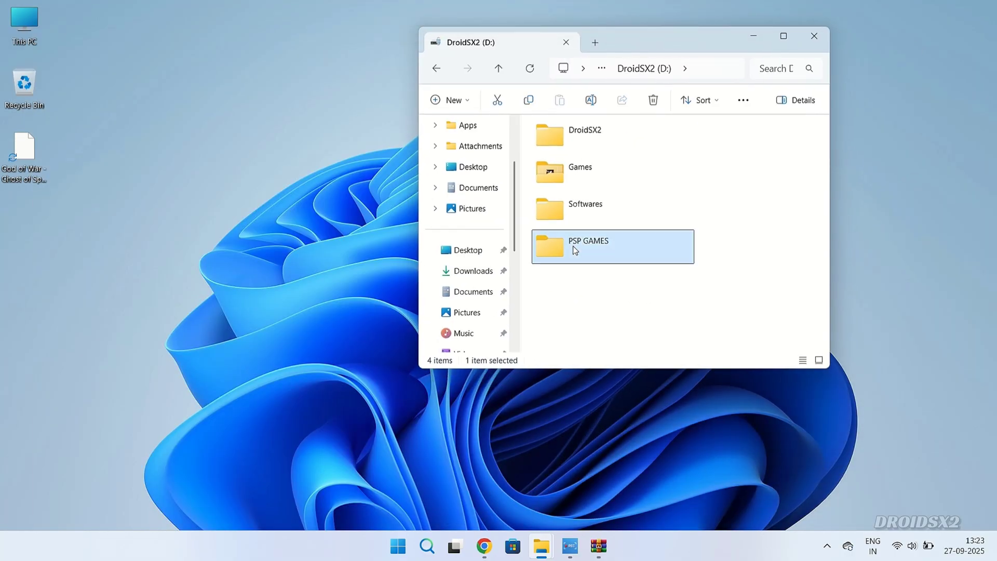
pyautogui.moveTo(34, 170); pyautogui.dragTo(582, 241)
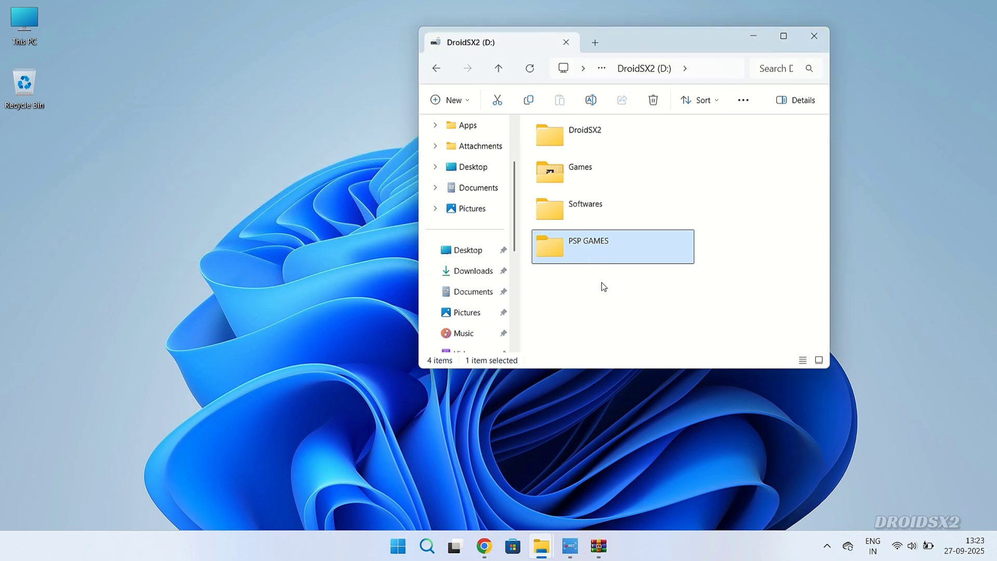
pyautogui.doubleClick(587, 249)
pyautogui.click(620, 148)
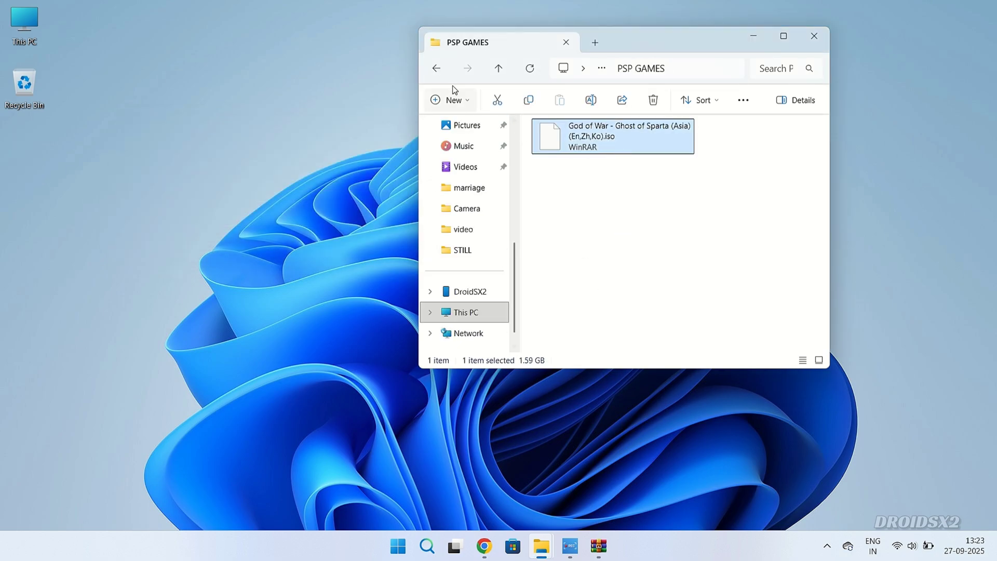
# Delete the God of War - Ghost of Sparta ZIP archive from the Downloads folder
pyautogui.doubleClick(658, 48)
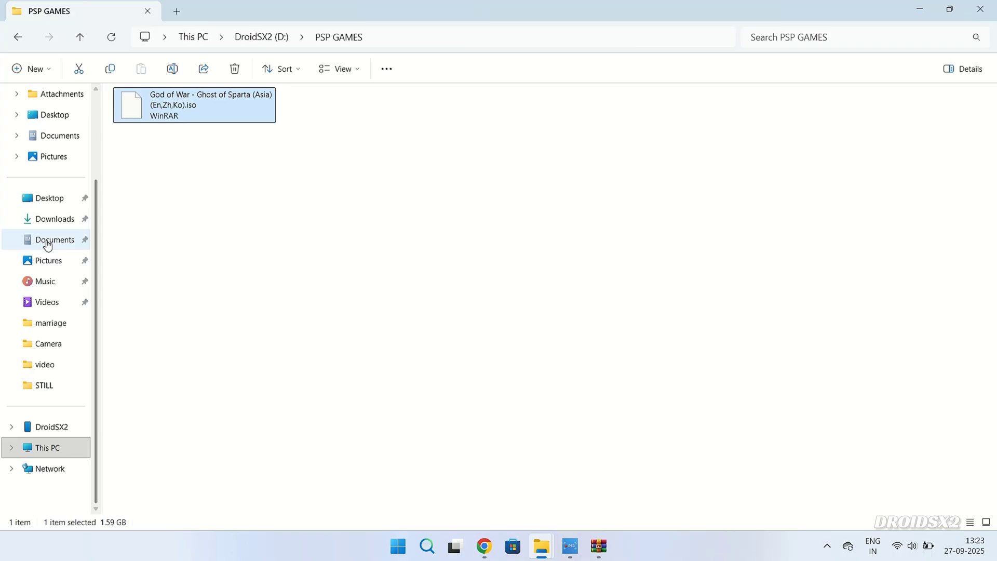
pyautogui.scroll(2, 58, 234)
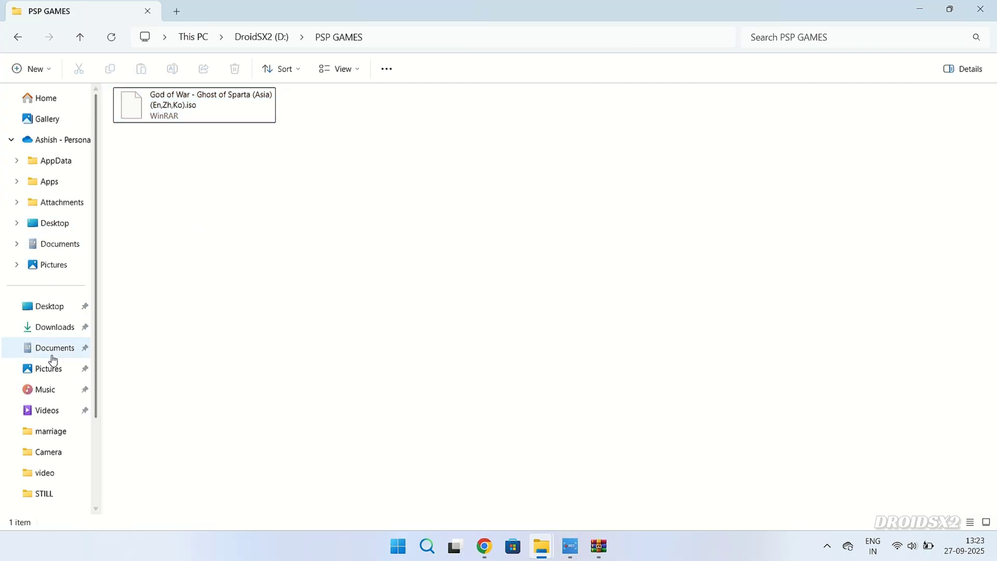
pyautogui.click(55, 327)
pyautogui.click(198, 130)
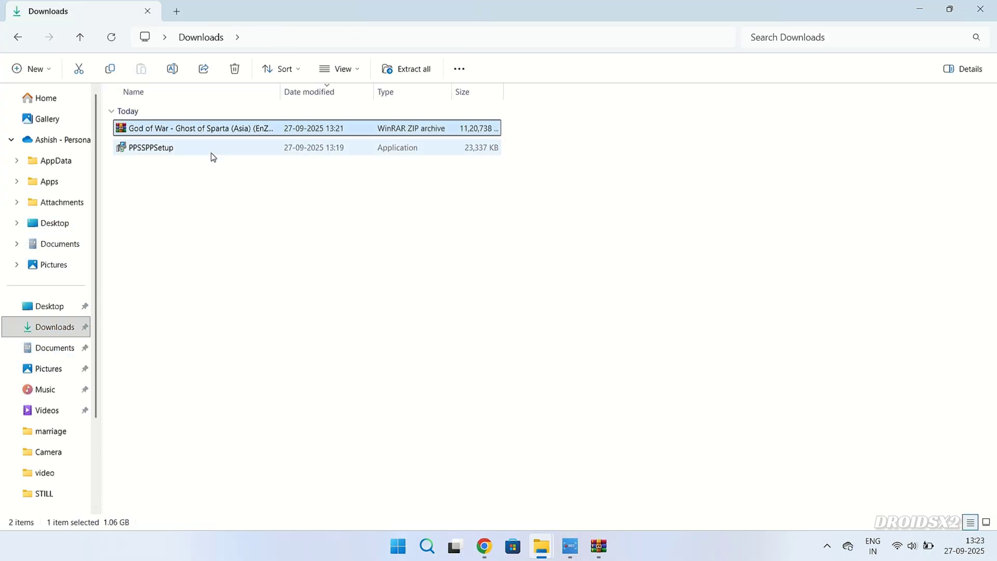
pyautogui.rightClick(206, 130)
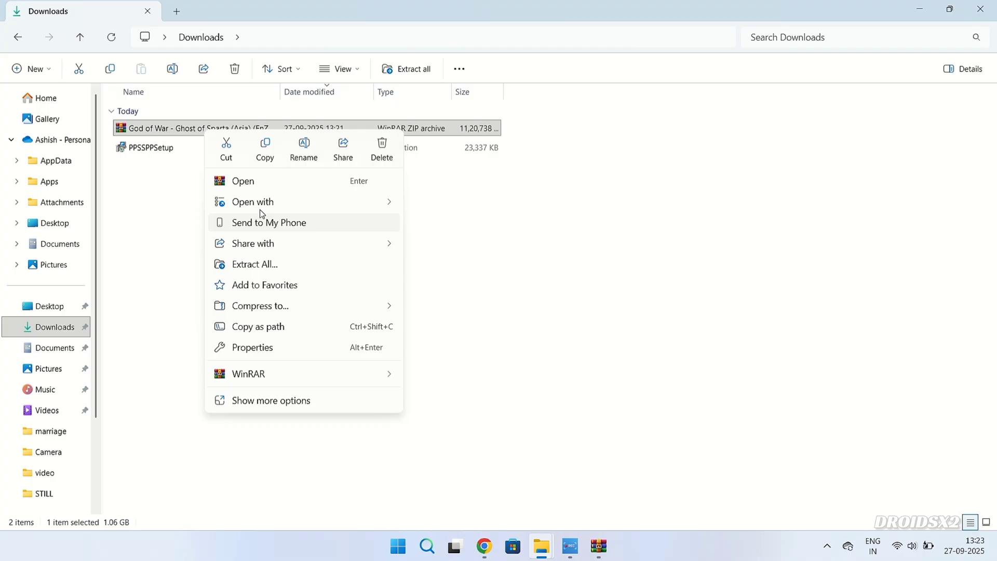
pyautogui.click(382, 147)
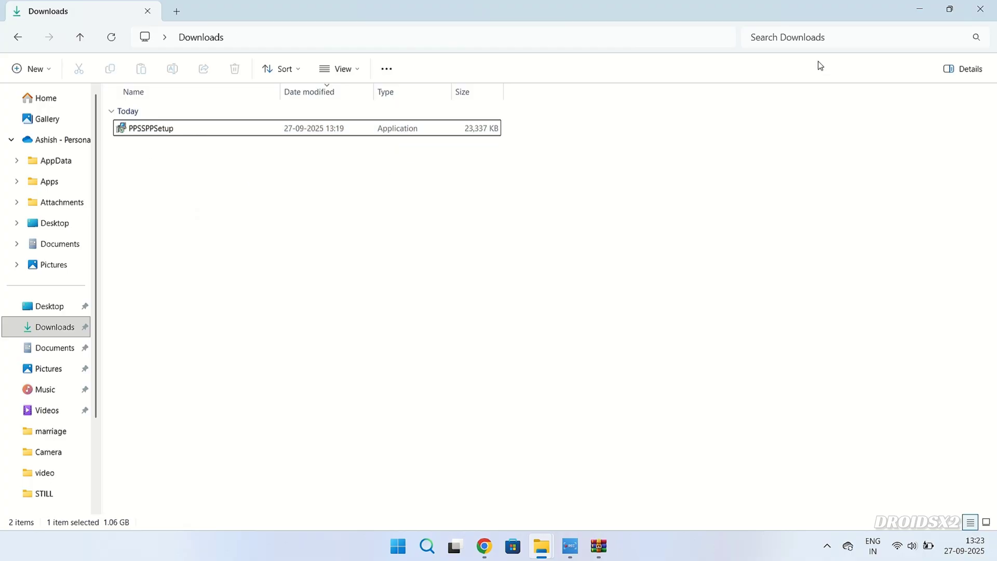
# Minimize File Explorer, launch PPSSPP from Windows search, and show its Games list
pyautogui.click(918, 7)
pyautogui.click(426, 547)
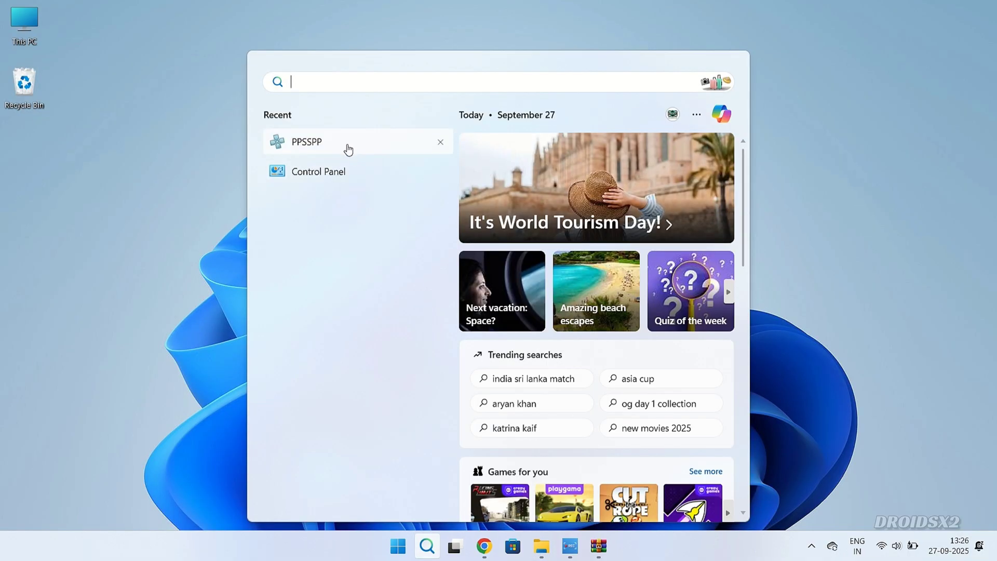
pyautogui.click(339, 147)
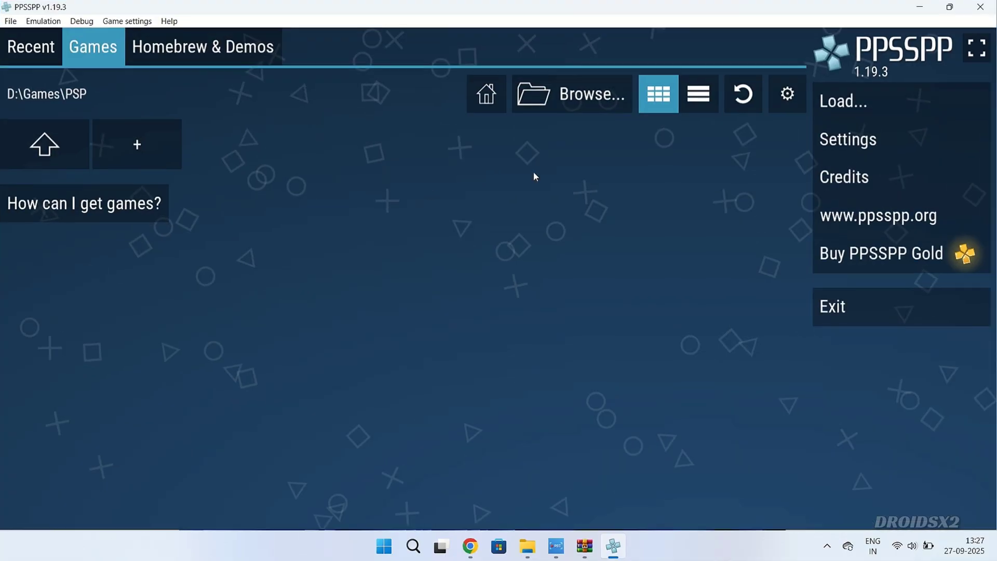
pyautogui.click(40, 49)
pyautogui.click(94, 47)
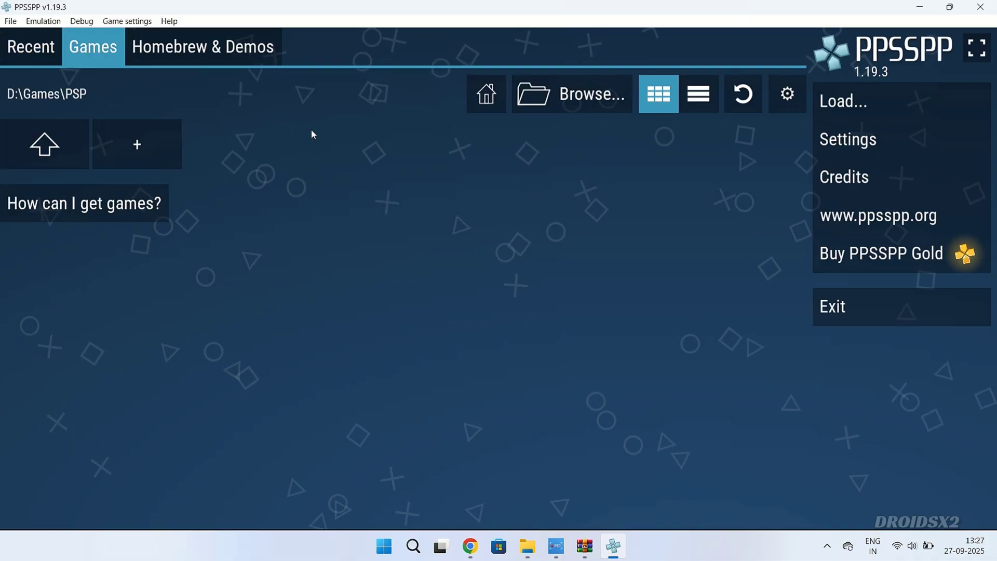
# Set the PPSSPP games location to the PSP GAMES folder on the D: drive
pyautogui.click(605, 94)
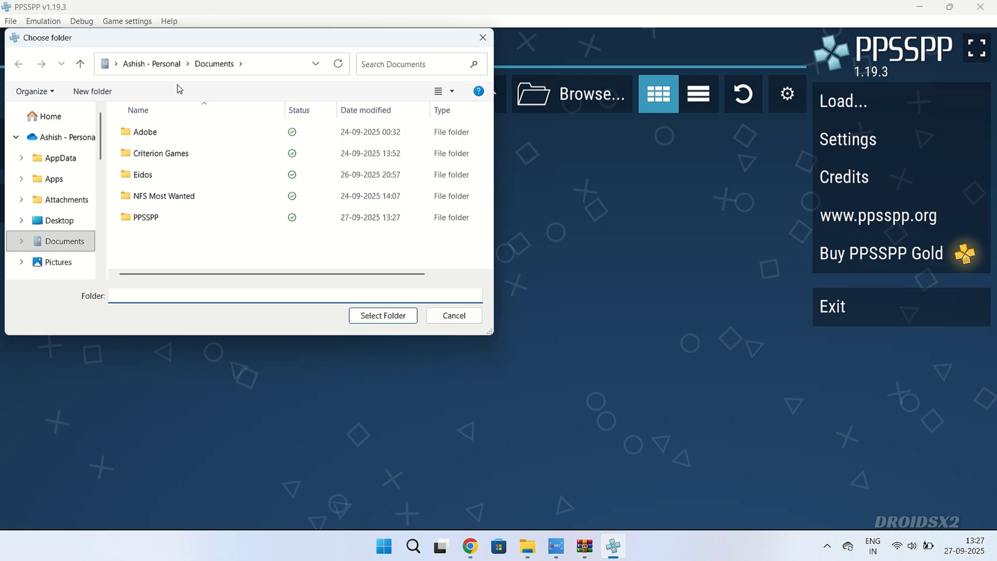
pyautogui.scroll(-6, 78, 218)
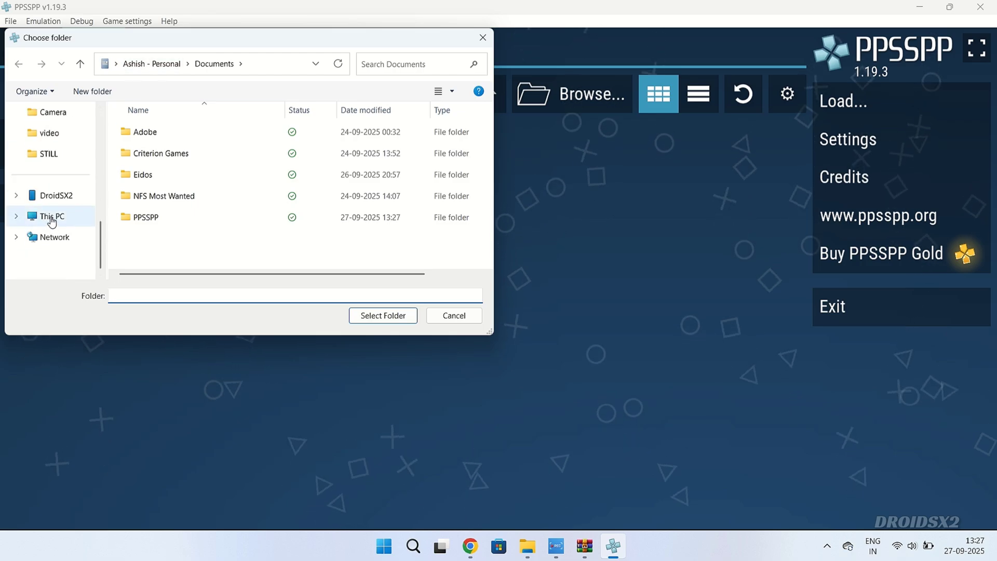
pyautogui.click(52, 220)
pyautogui.doubleClick(342, 138)
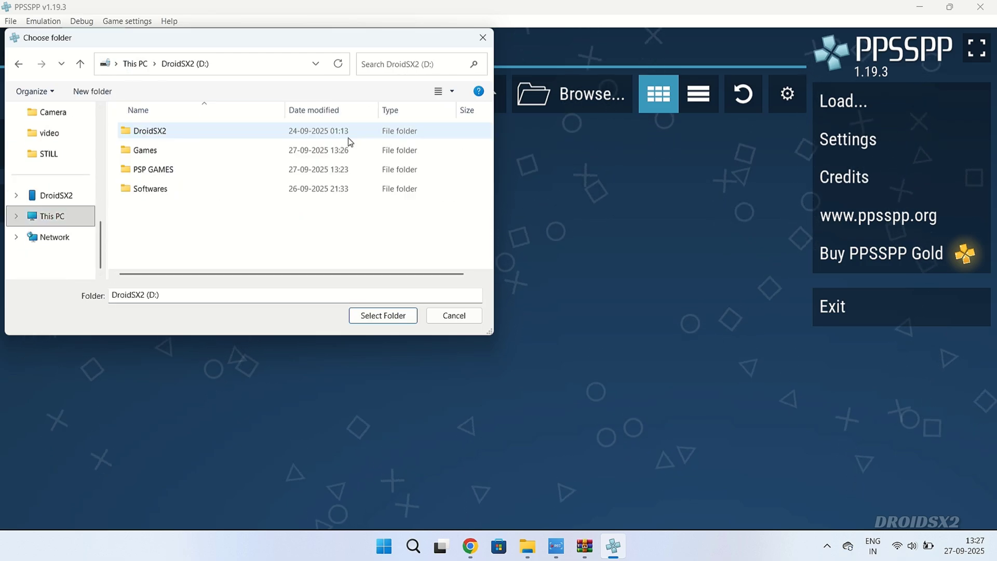
pyautogui.click(155, 169)
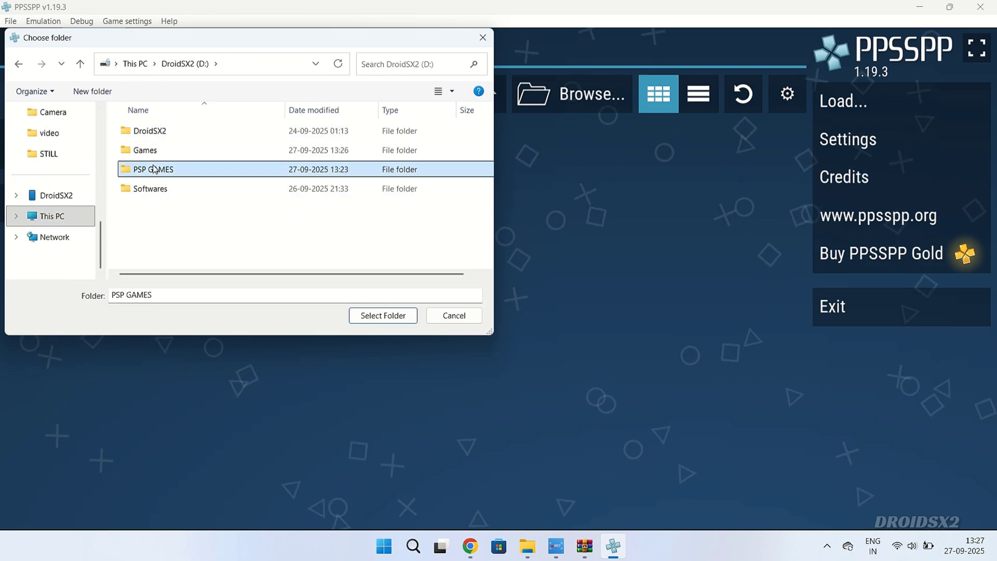
pyautogui.click(383, 316)
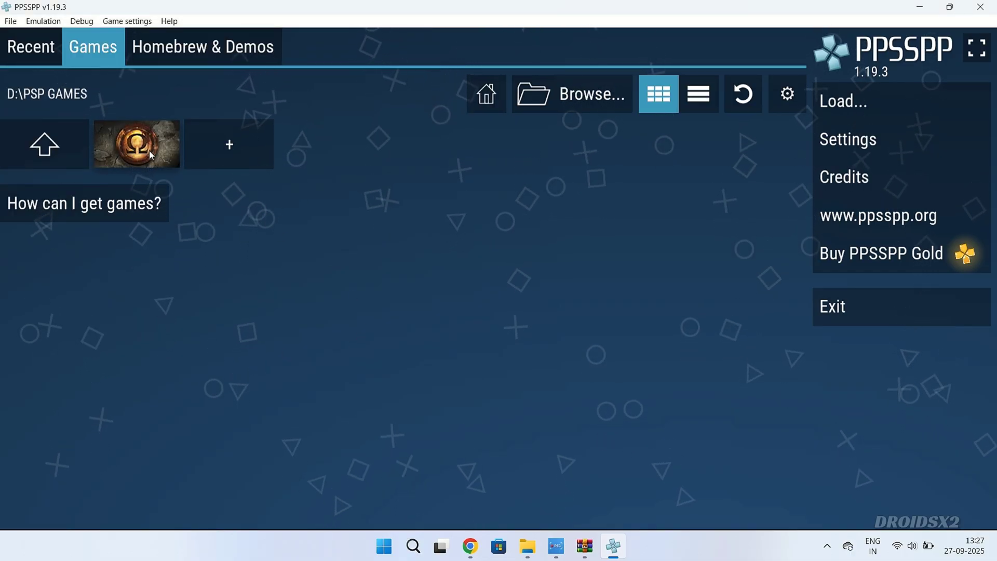
# Launch God of War: Ghost of Sparta from the PPSSPP games list and display it full screen
pyautogui.click(146, 146)
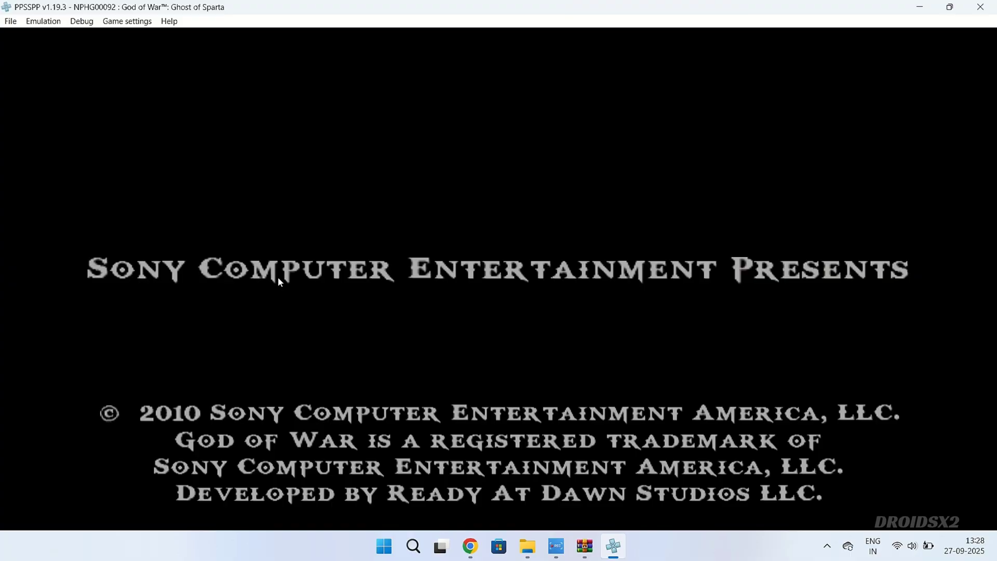
pyautogui.click(949, 13)
pyautogui.click(851, 62)
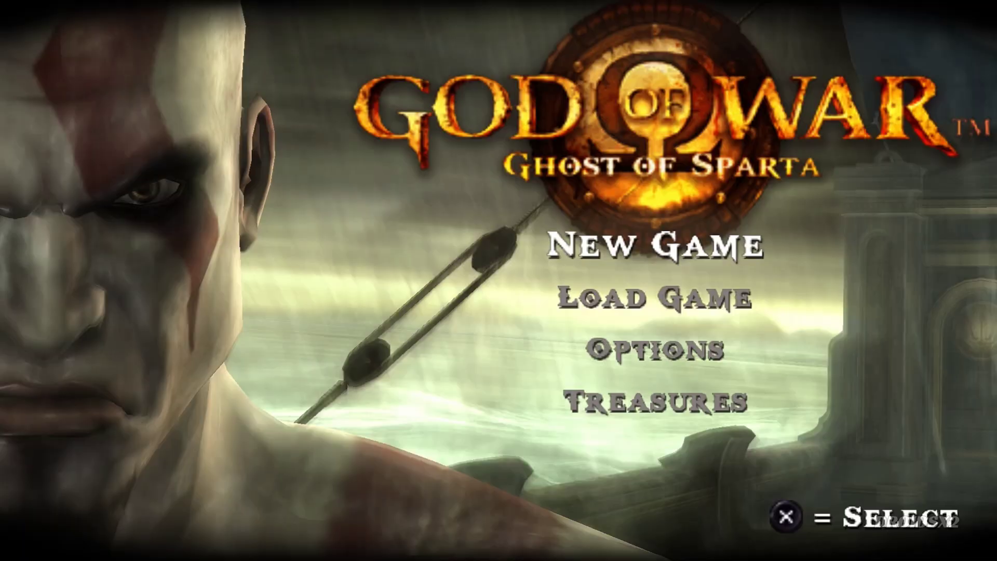
pyautogui.press('Down')
pyautogui.press('Up')
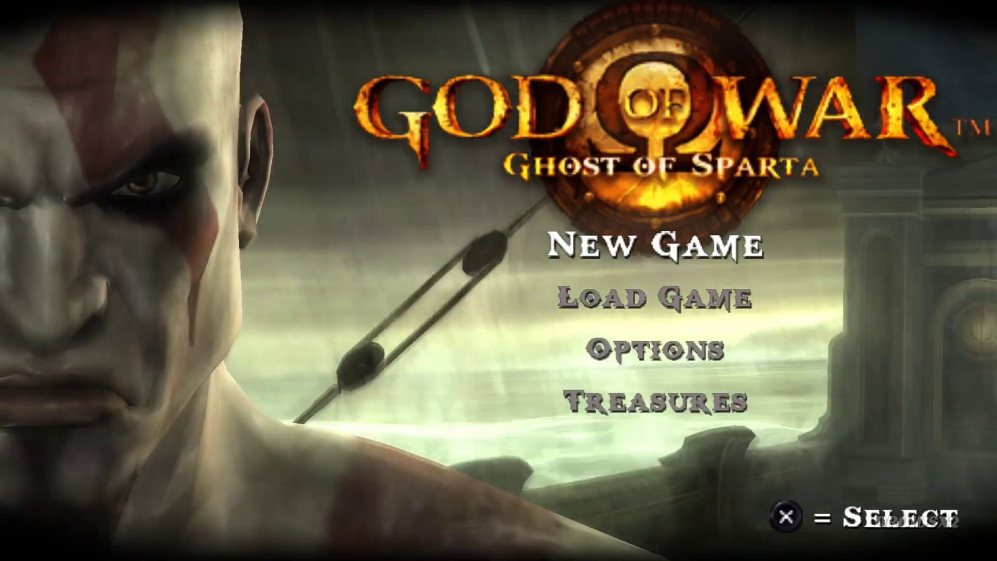